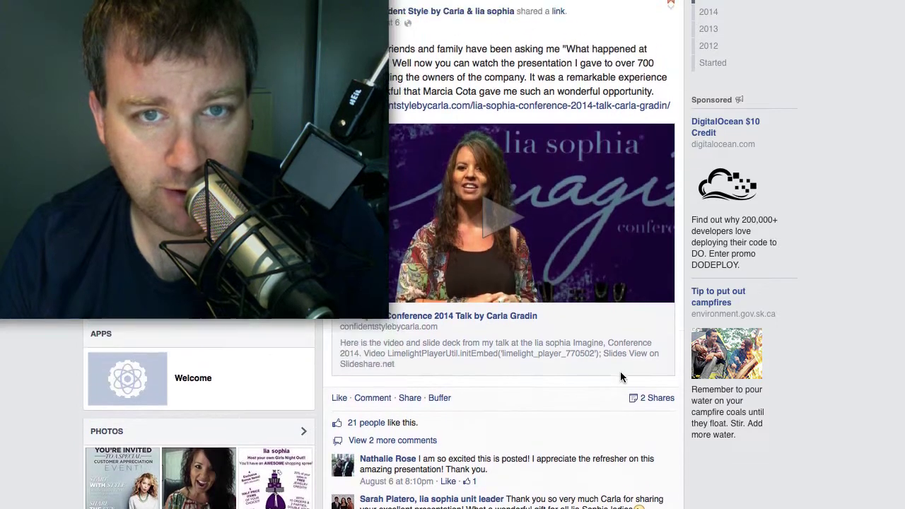
# Compare the link previews of the conference talk post and the Styling Services post on the Facebook page
pyautogui.scroll(1, 625, 335)
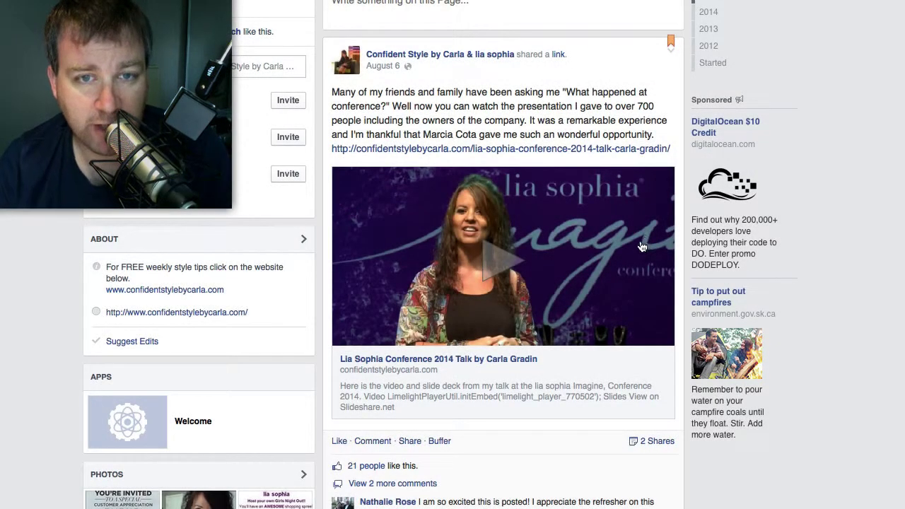
pyautogui.scroll(-3, 643, 246)
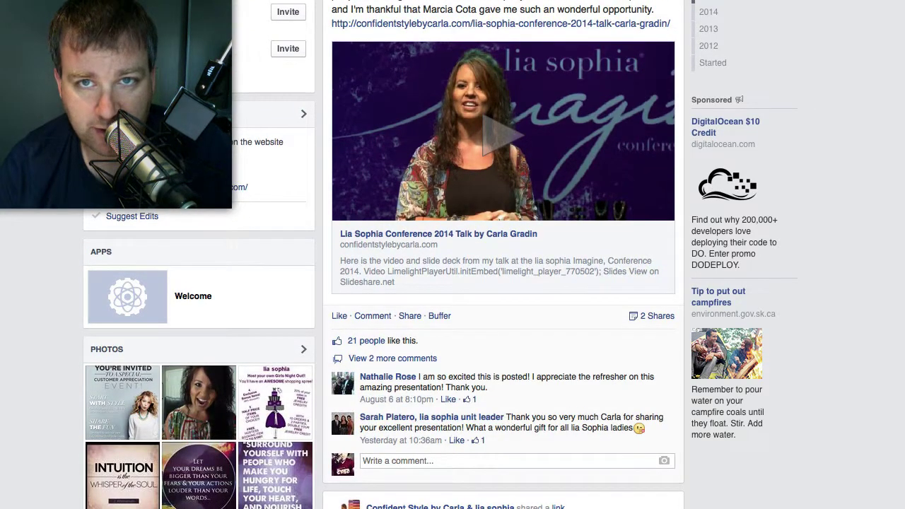
pyautogui.scroll(3, 579, 148)
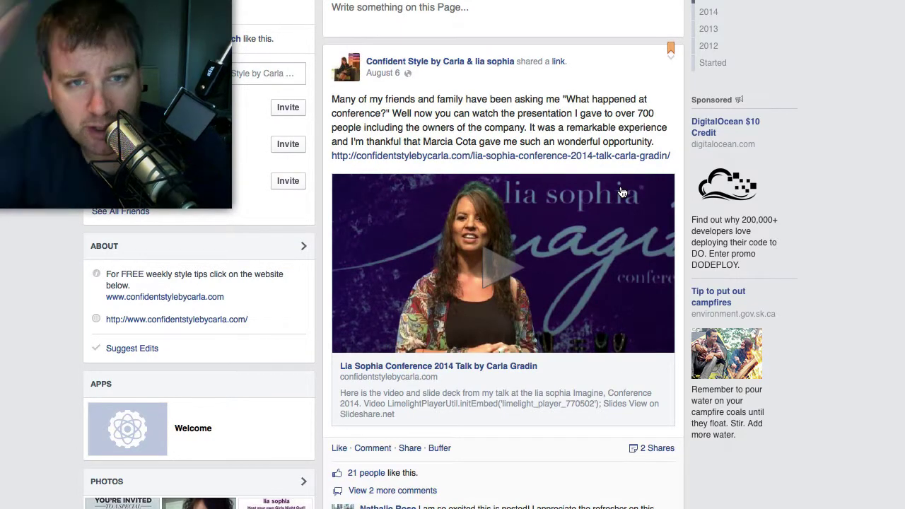
pyautogui.scroll(1, 615, 198)
pyautogui.scroll(-10, 636, 233)
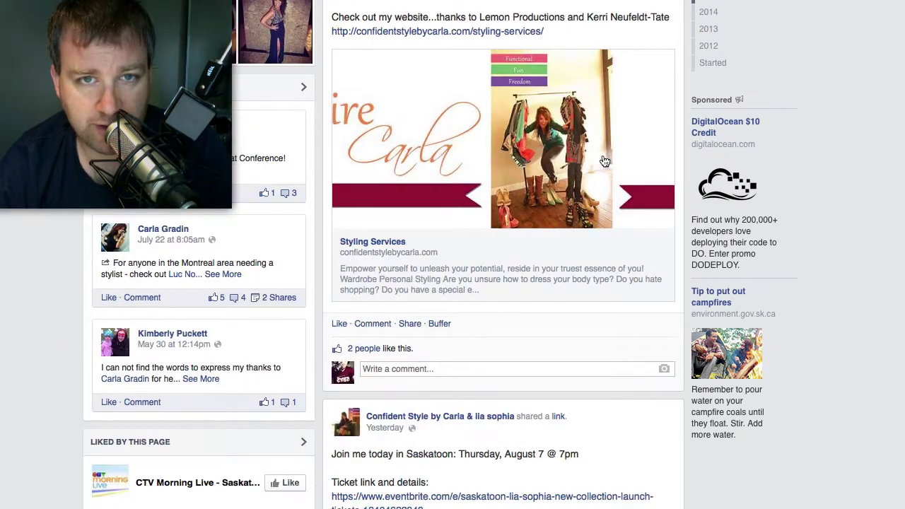
pyautogui.scroll(2, 599, 226)
pyautogui.scroll(-1, 600, 215)
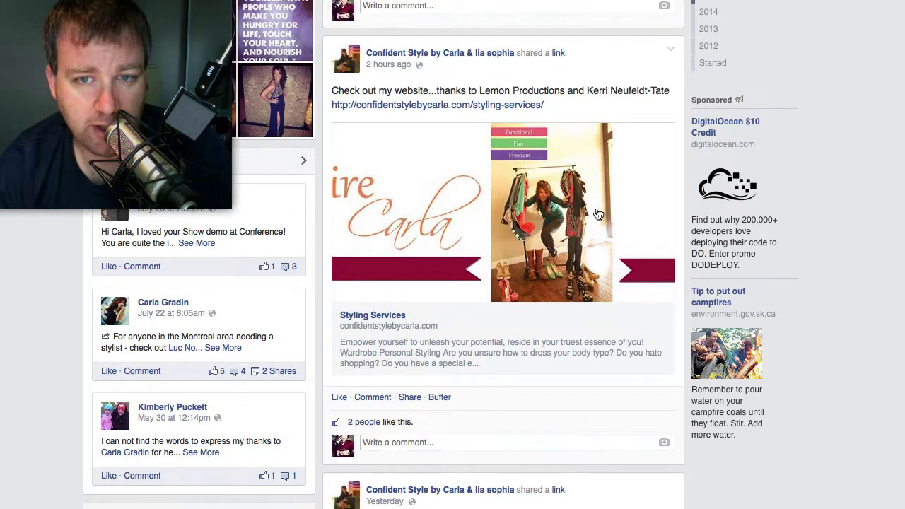
pyautogui.scroll(8, 508, 133)
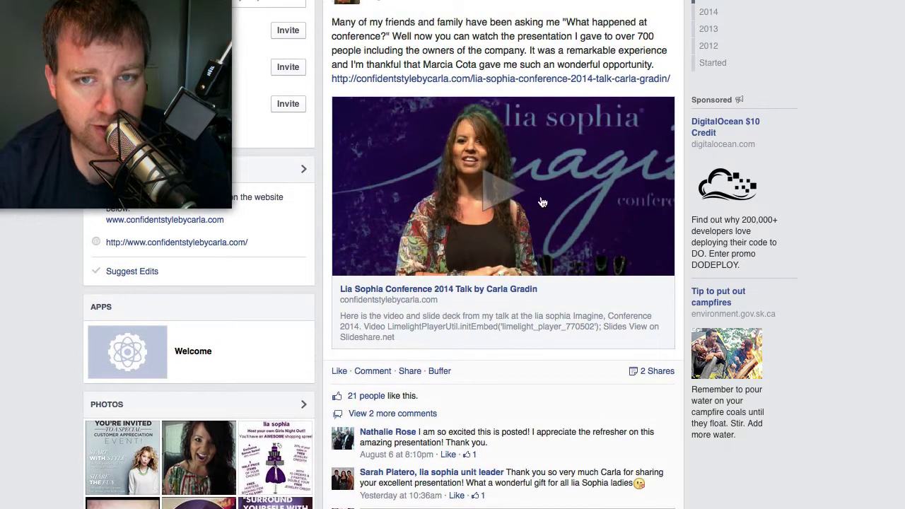
pyautogui.scroll(-5, 606, 227)
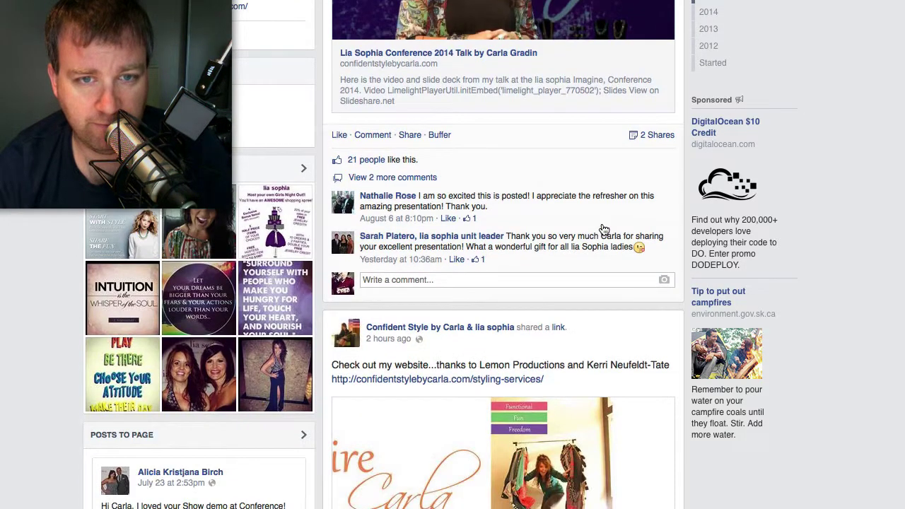
pyautogui.scroll(-7, 603, 228)
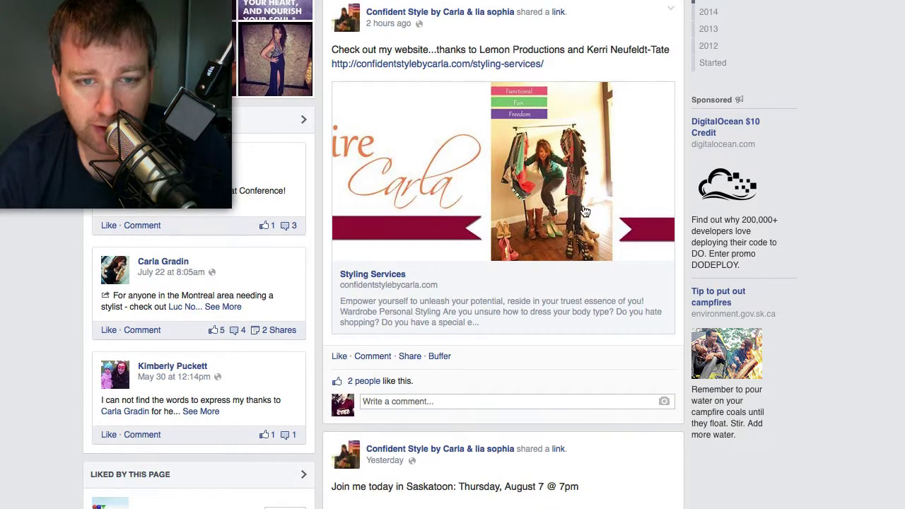
pyautogui.scroll(3, 583, 206)
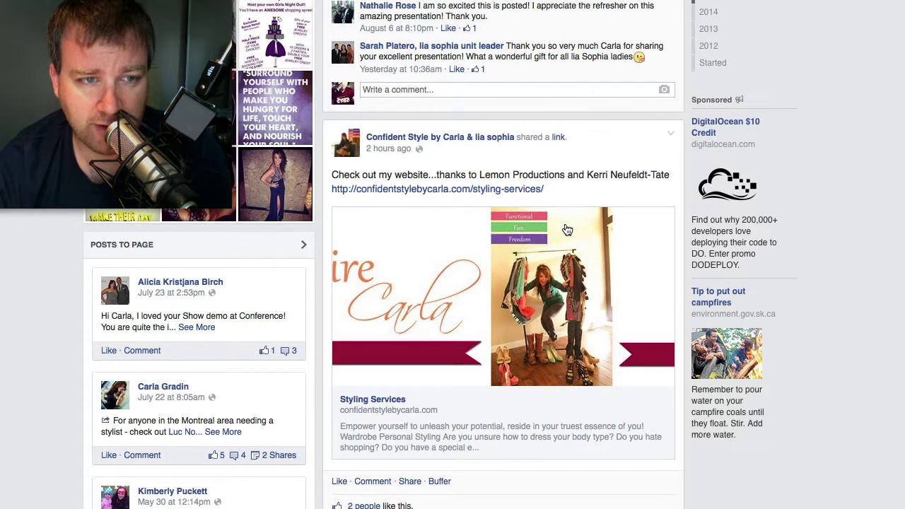
pyautogui.scroll(2, 563, 225)
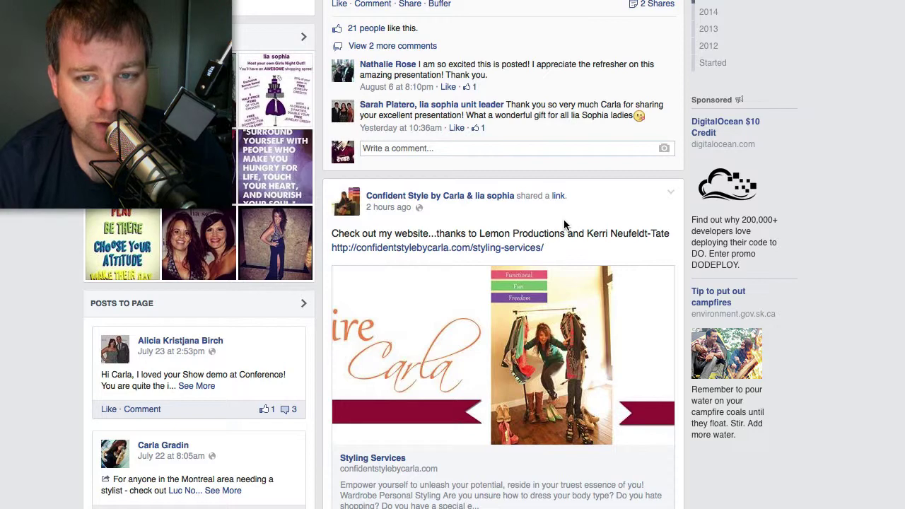
pyautogui.scroll(-3, 569, 228)
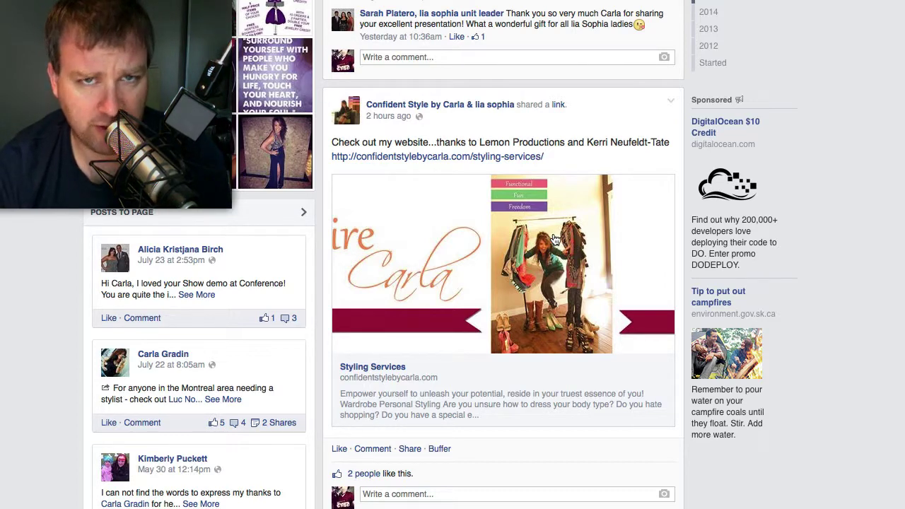
pyautogui.scroll(5, 555, 239)
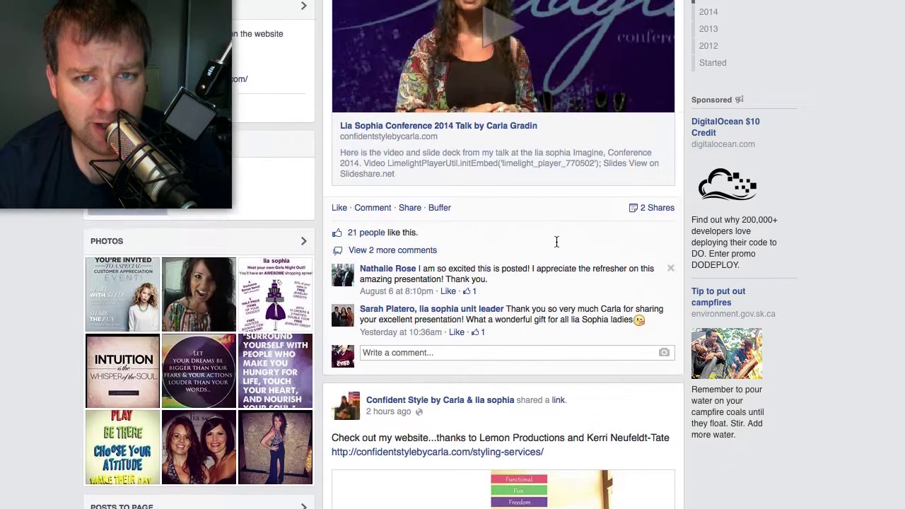
pyautogui.scroll(1, 556, 242)
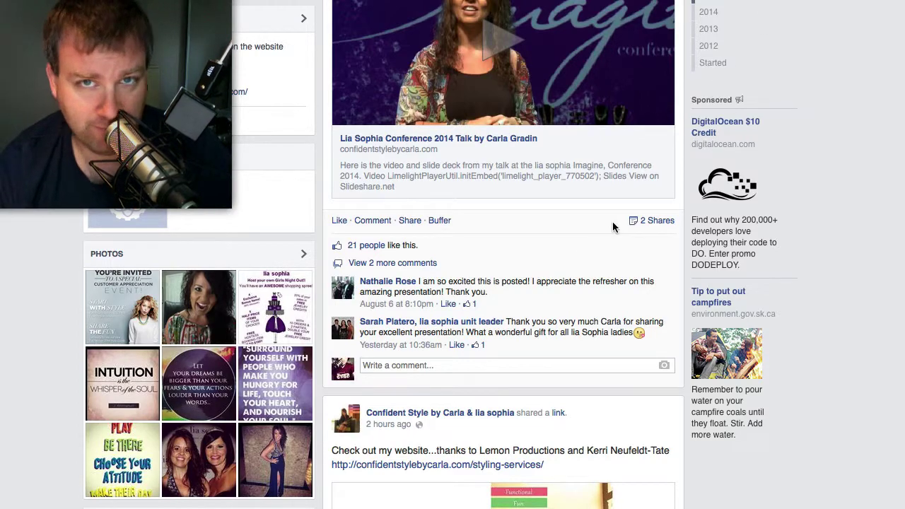
pyautogui.scroll(7, 612, 222)
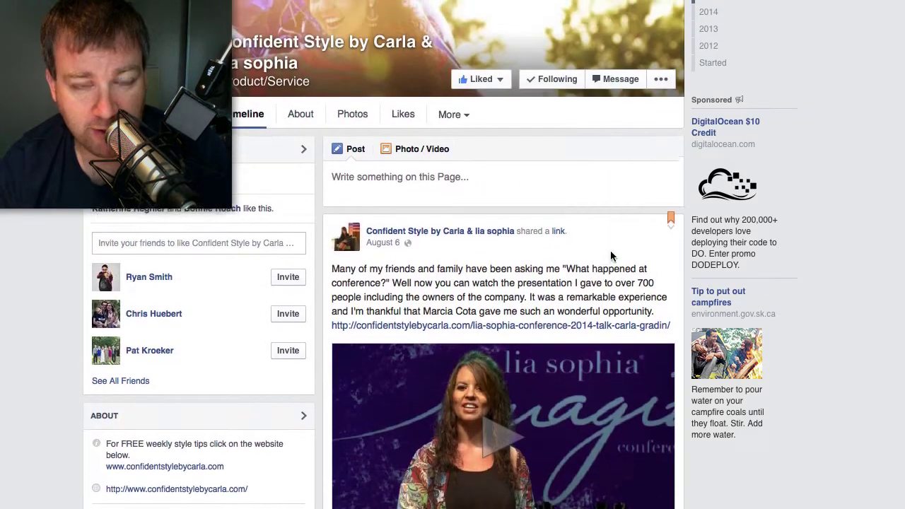
pyautogui.scroll(-2, 610, 250)
pyautogui.scroll(-3, 598, 254)
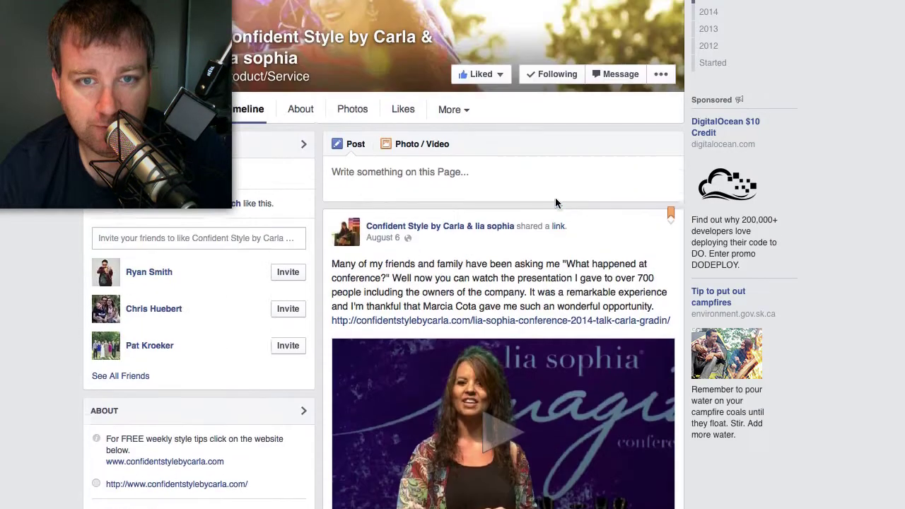
pyautogui.scroll(-1, 556, 202)
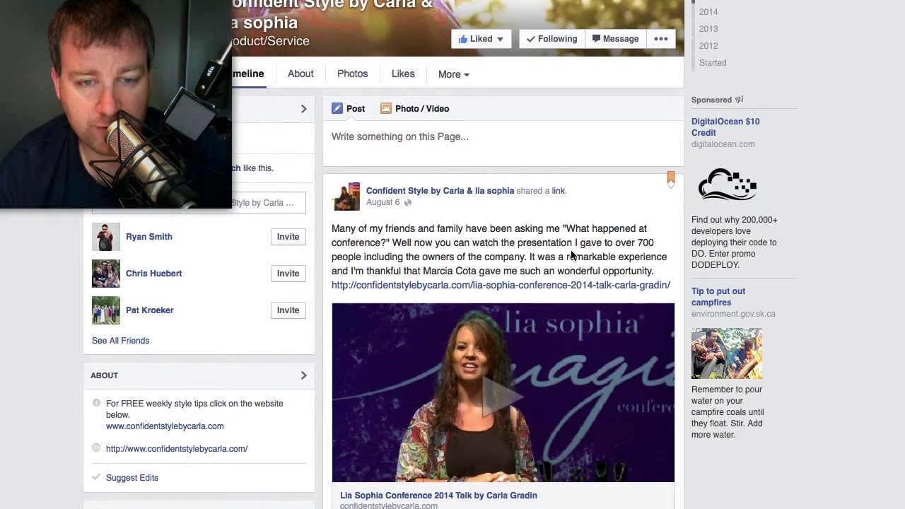
pyautogui.scroll(-3, 483, 262)
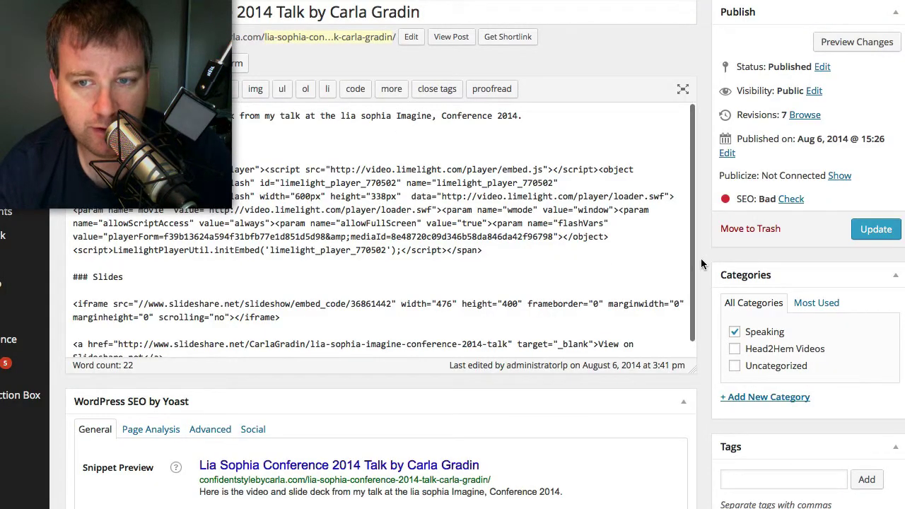
# Check the conference talk post and Styling Services page in WordPress against their live header image and Facebook link previews
pyautogui.scroll(-5, 701, 258)
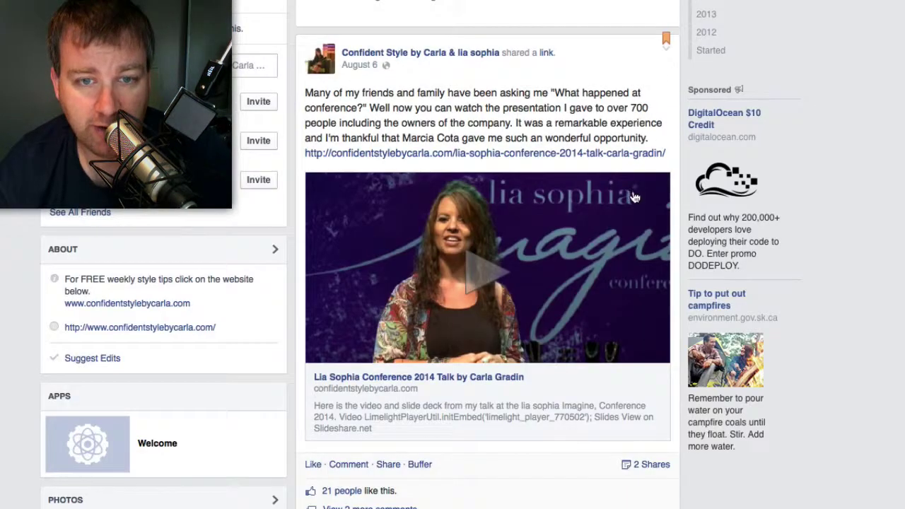
pyautogui.scroll(10, 635, 198)
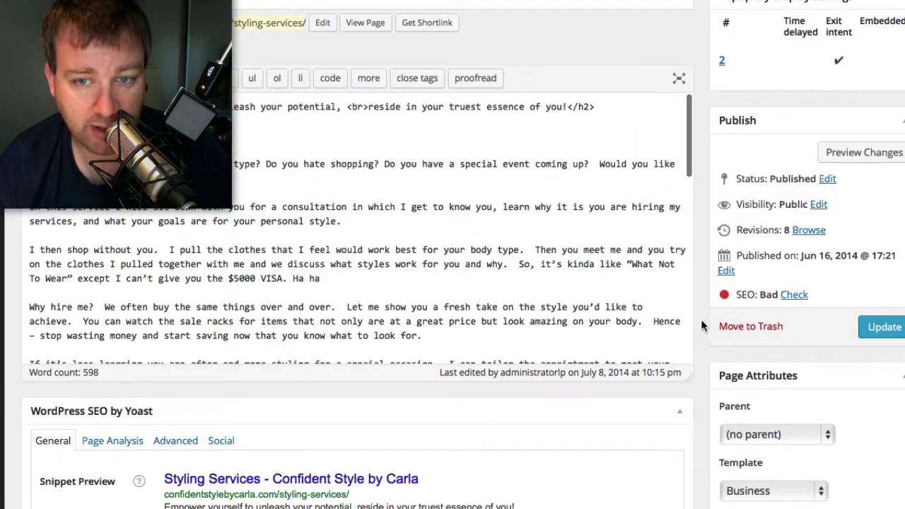
pyautogui.scroll(-3, 700, 317)
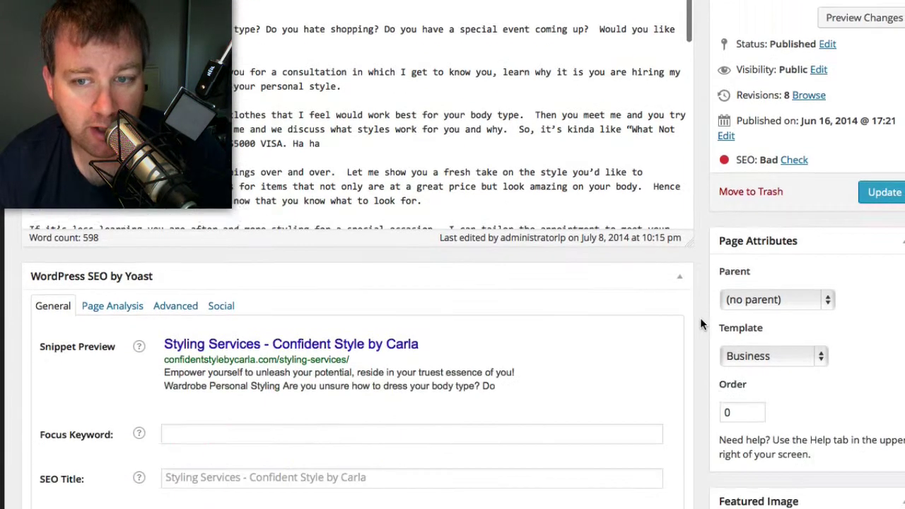
pyautogui.scroll(10, 710, 287)
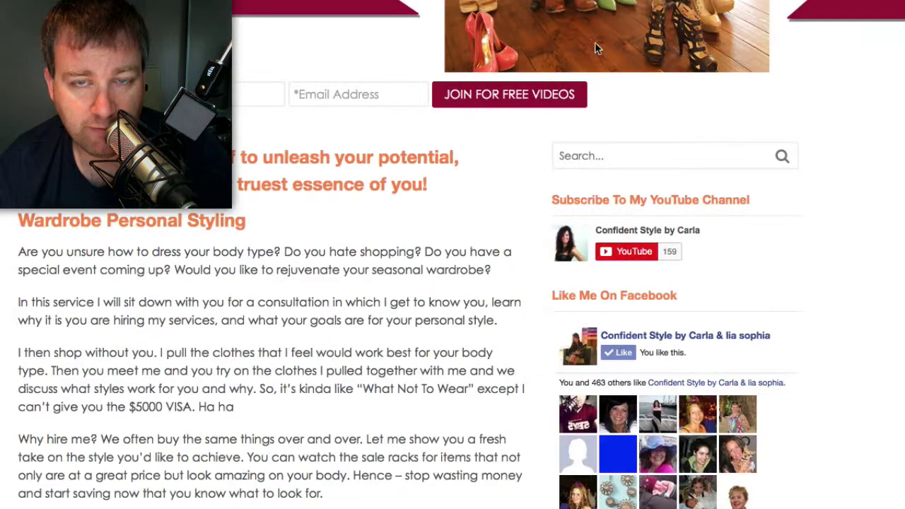
pyautogui.scroll(5, 594, 42)
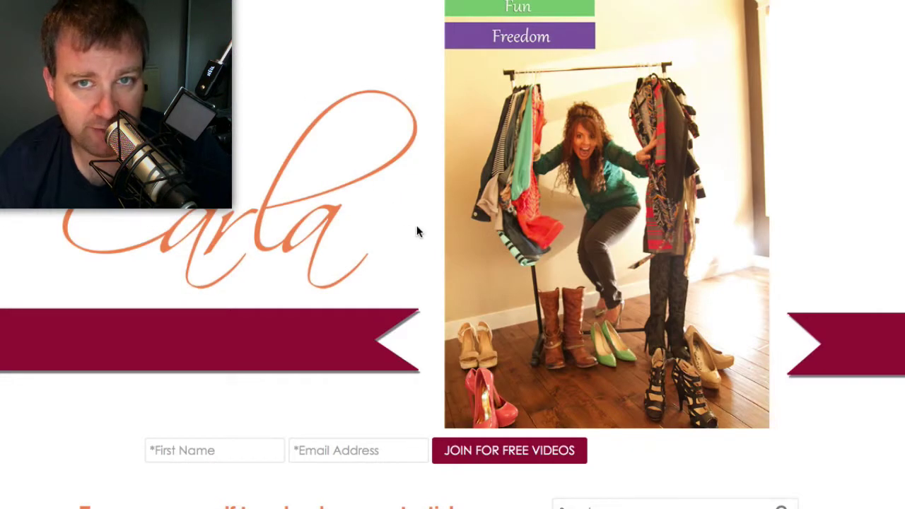
pyautogui.scroll(-4, 341, 206)
pyautogui.scroll(4, 342, 212)
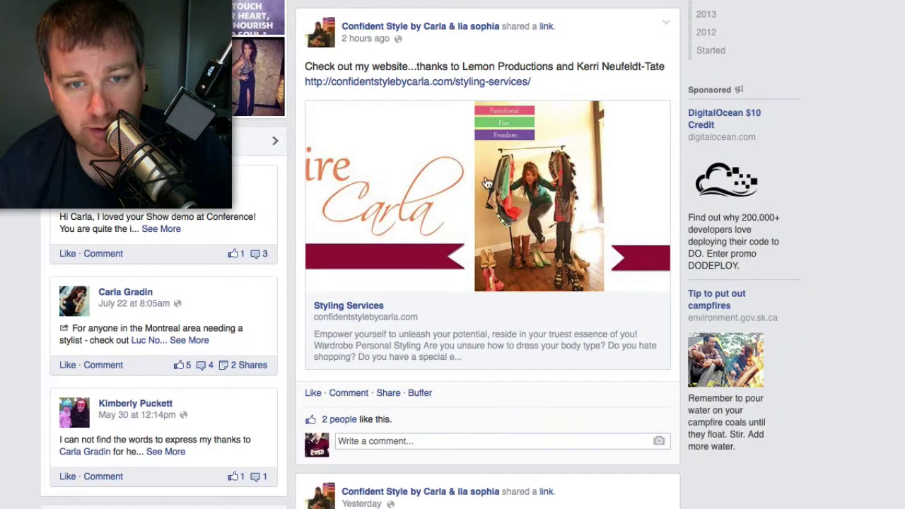
pyautogui.scroll(5, 548, 191)
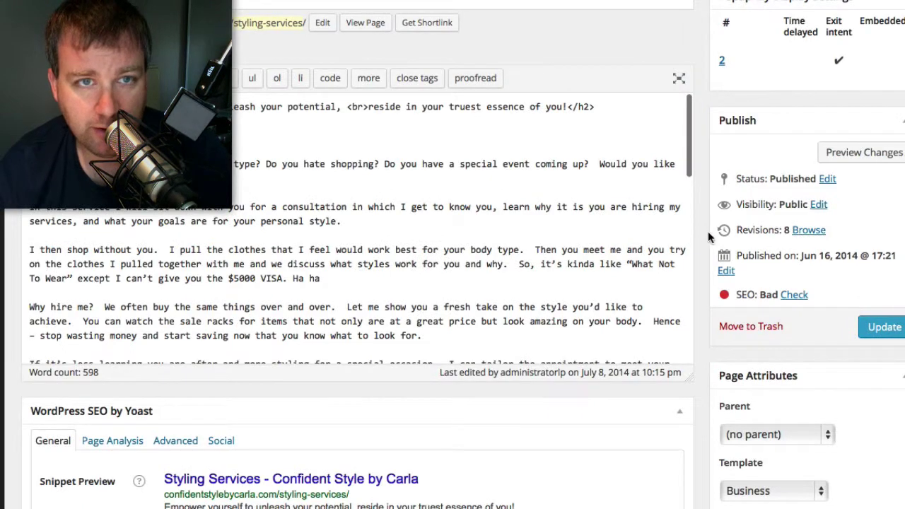
# Add a screenshot of the Wardrobe Personal Styling text and set it as the Styling Services page's featured image
pyautogui.scroll(-5, 710, 234)
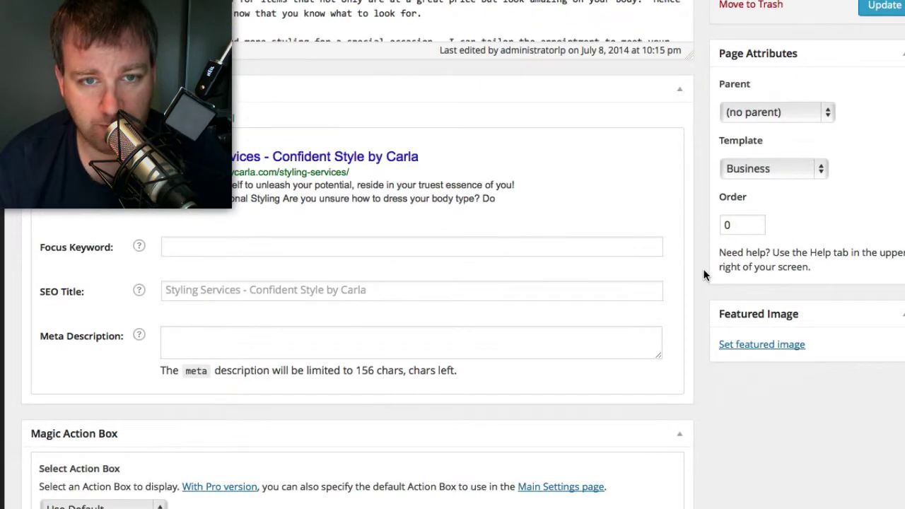
pyautogui.scroll(-2, 704, 274)
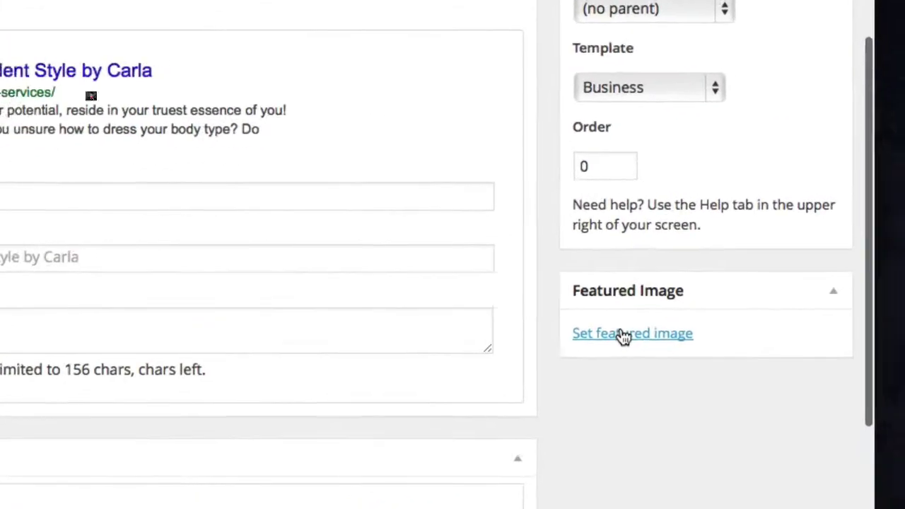
pyautogui.click(620, 334)
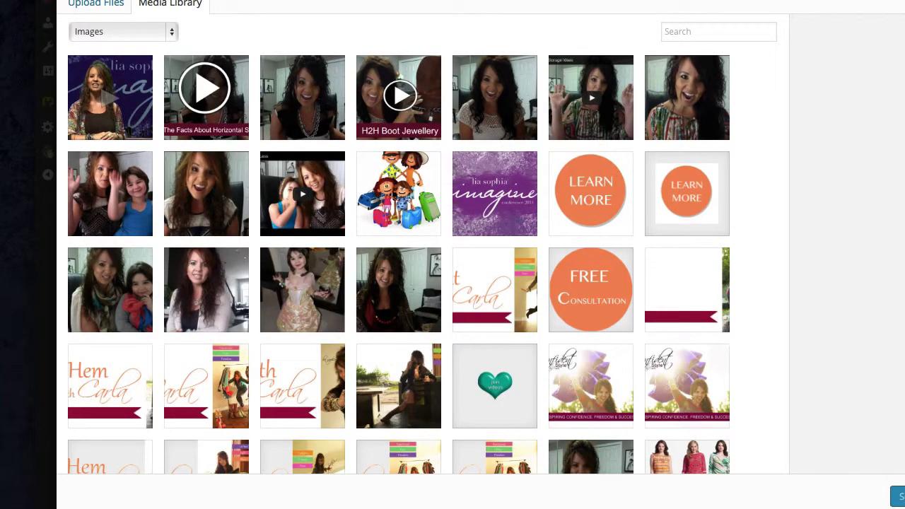
pyautogui.moveTo(902, 234); pyautogui.dragTo(158, 89)
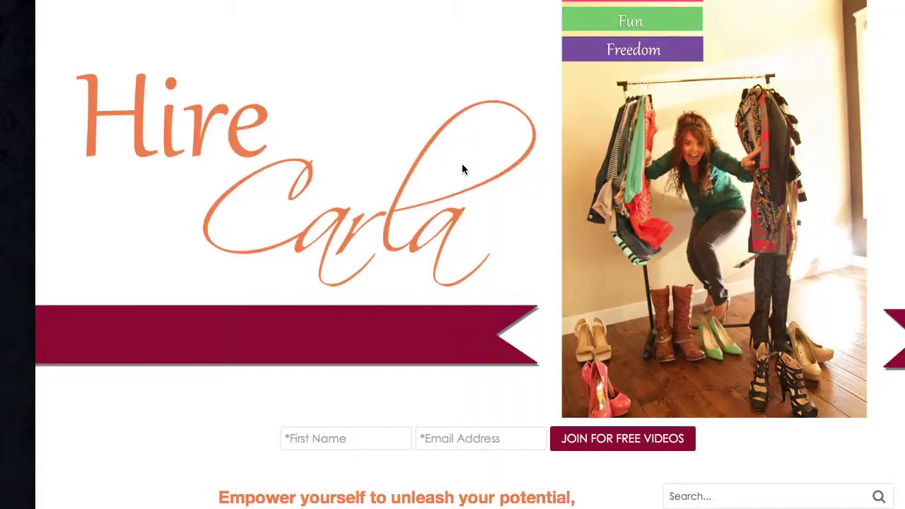
pyautogui.scroll(-3, 415, 243)
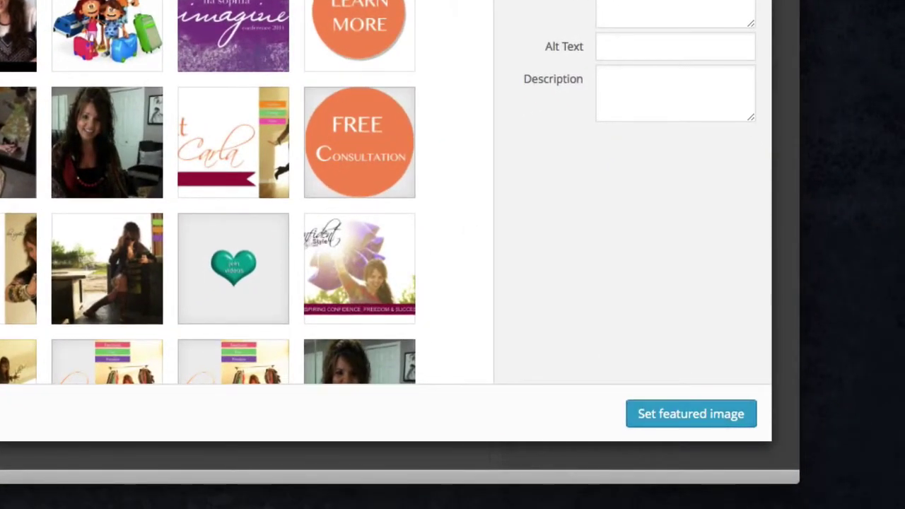
pyautogui.click(685, 417)
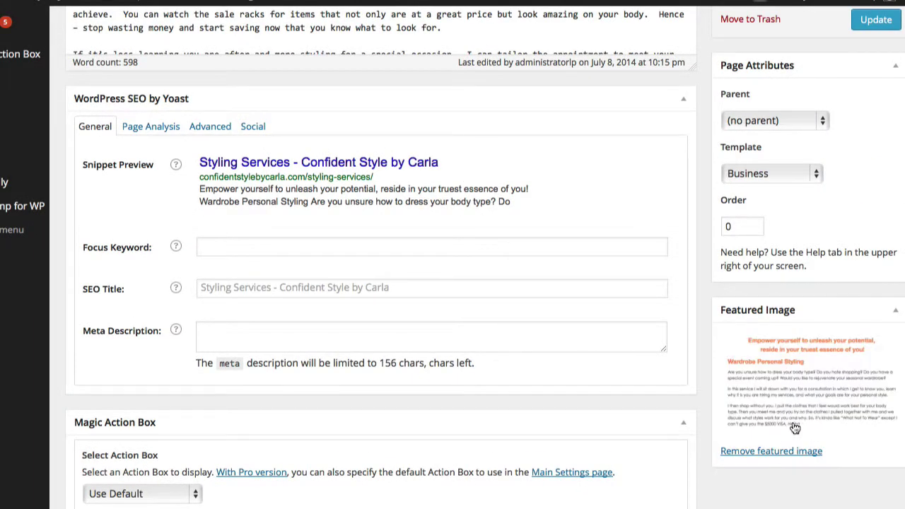
# Update the published Styling Services page to save its featured image
pyautogui.scroll(3, 640, 393)
pyautogui.scroll(2, 644, 399)
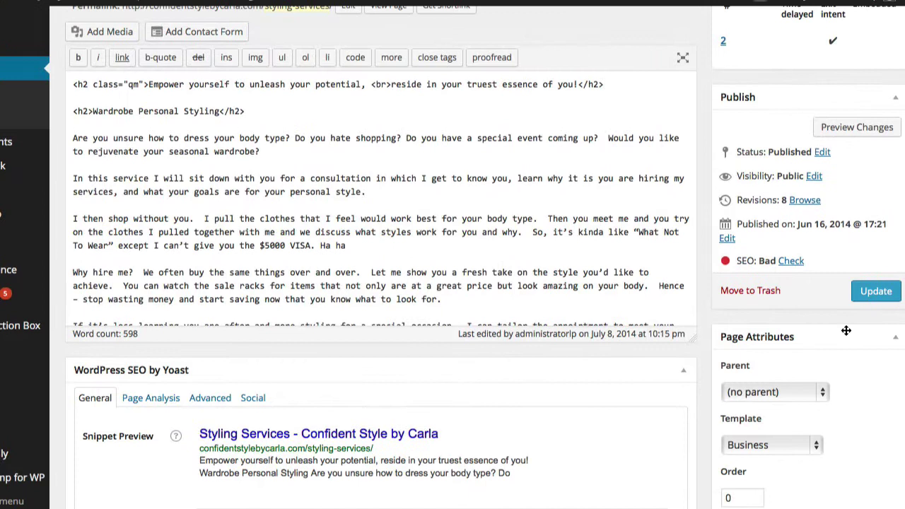
pyautogui.click(875, 291)
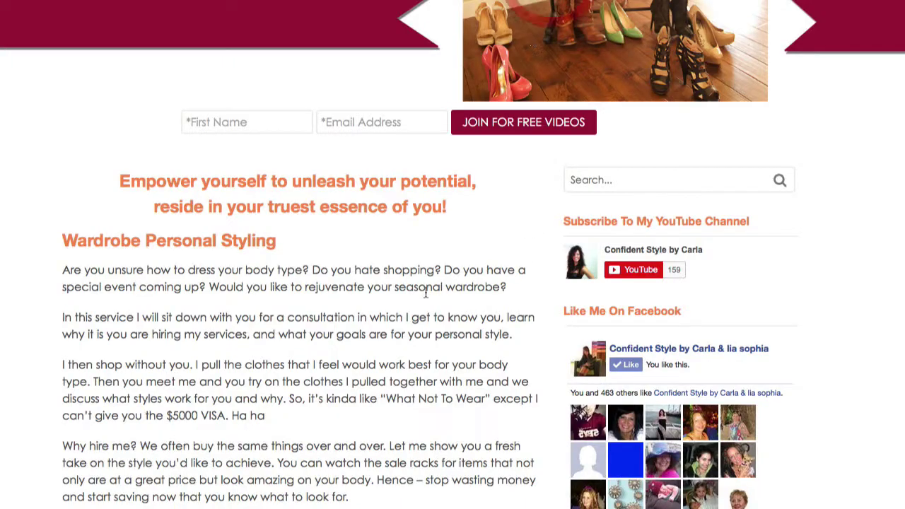
# Review the live Styling Services page from its header image down to the closet photo and back
pyautogui.scroll(-15, 438, 281)
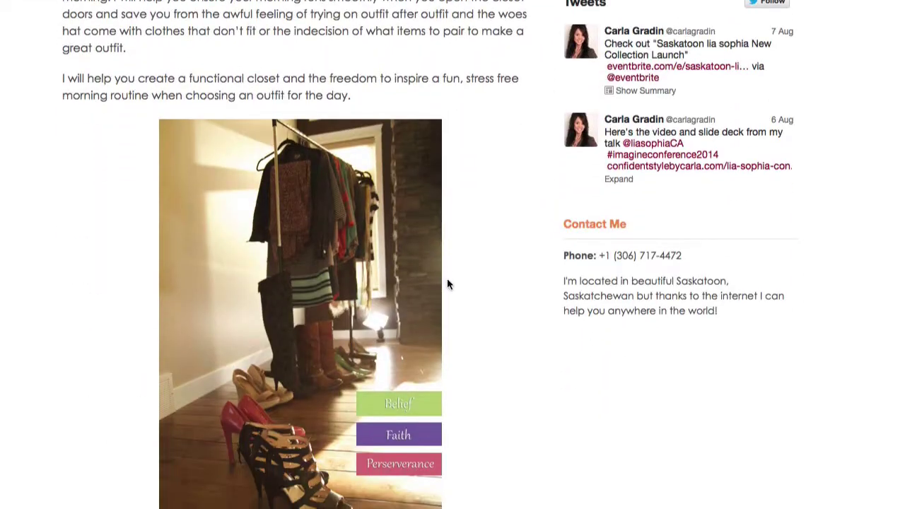
pyautogui.scroll(15, 460, 280)
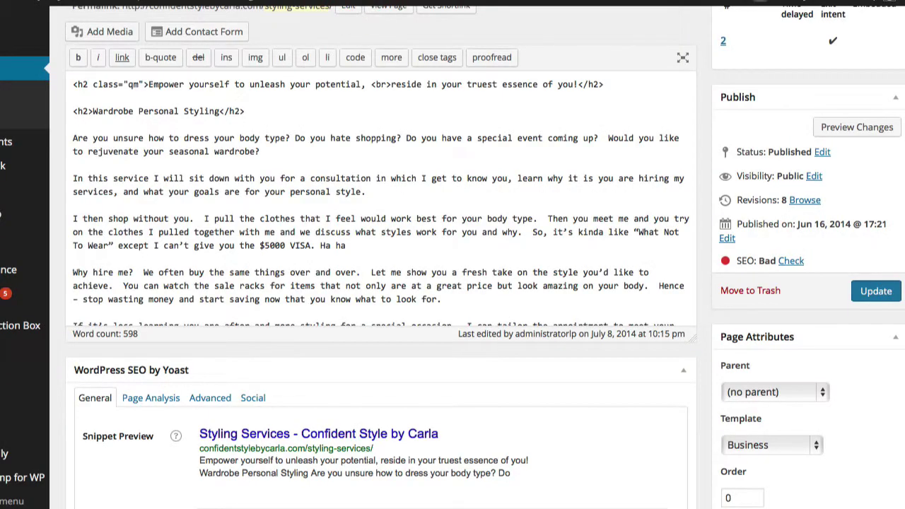
pyautogui.scroll(-2, 700, 203)
pyautogui.scroll(7, 700, 203)
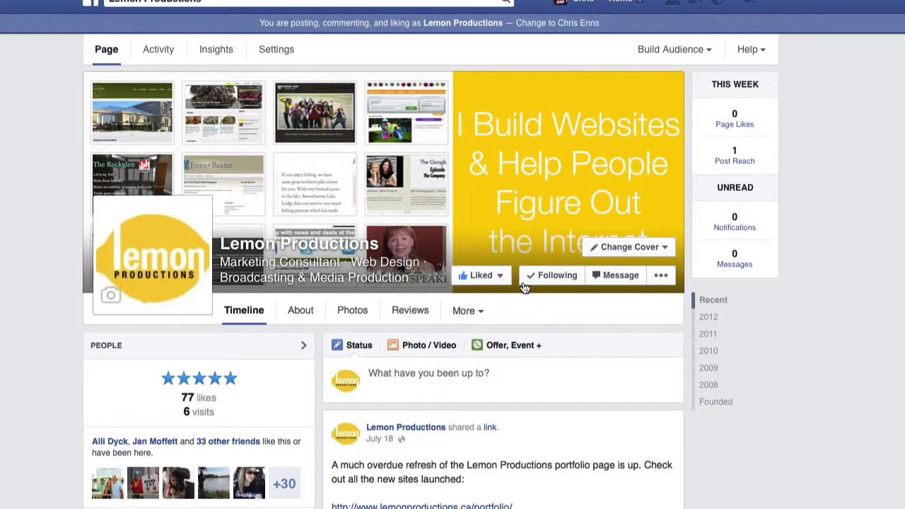
pyautogui.click(516, 378)
pyautogui.scroll(-1, 777, 413)
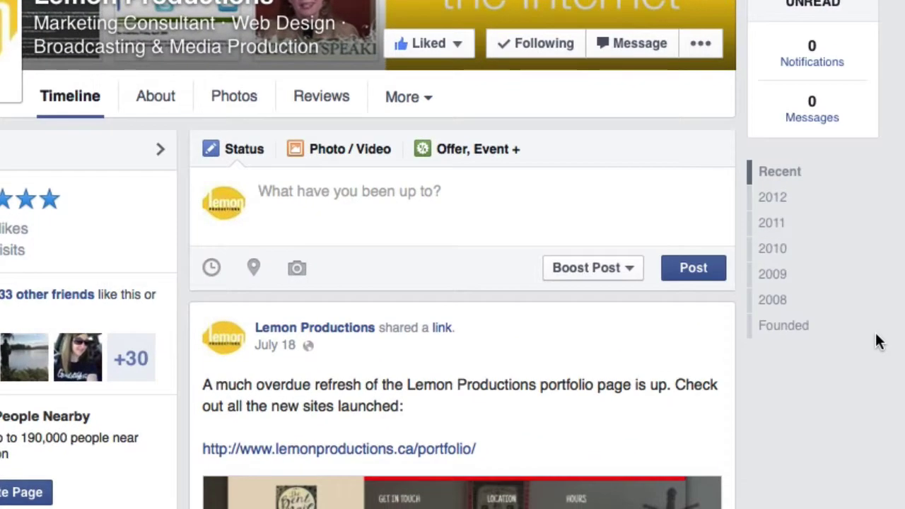
pyautogui.write('http://confidentstylebycarla.com/styling-services/')
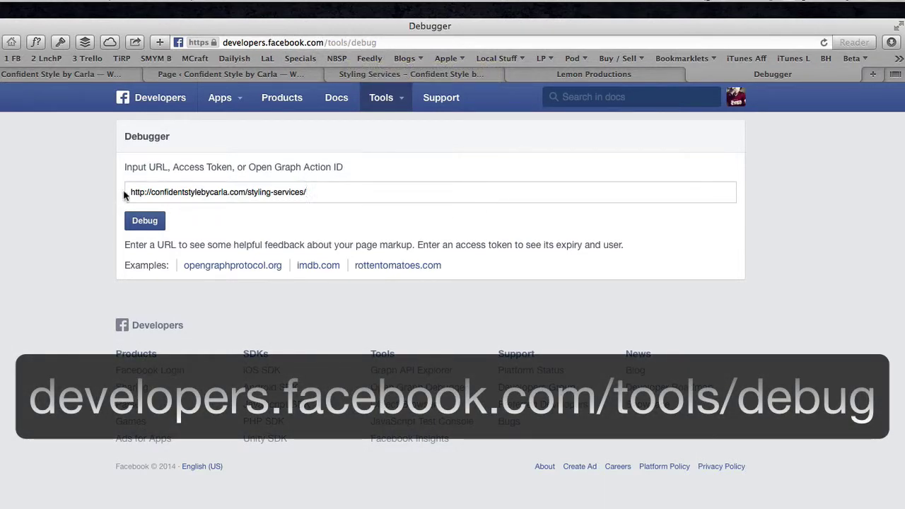
pyautogui.moveTo(124, 196); pyautogui.dragTo(363, 195)
pyautogui.click(453, 201)
pyautogui.click(160, 223)
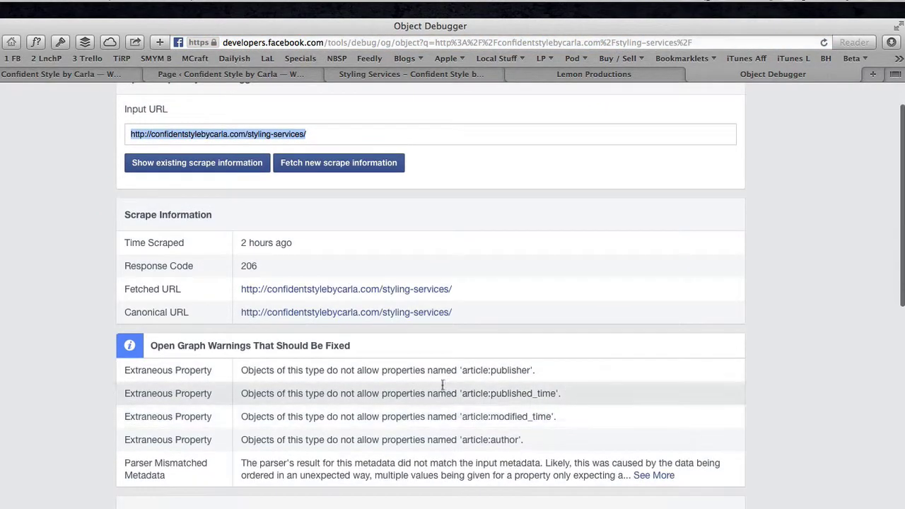
# Inspect the debugger's scrape information, Open Graph warnings and object properties, including og:image
pyautogui.scroll(-4, 538, 393)
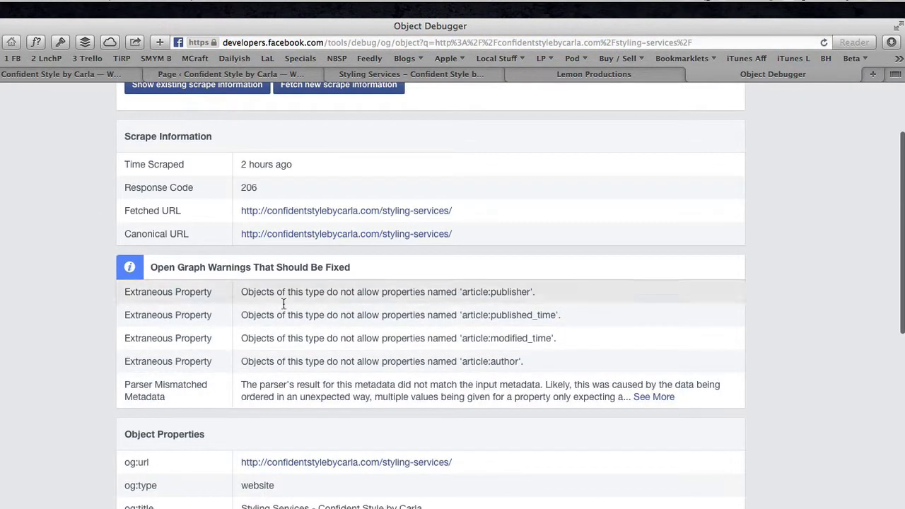
pyautogui.scroll(-3, 514, 377)
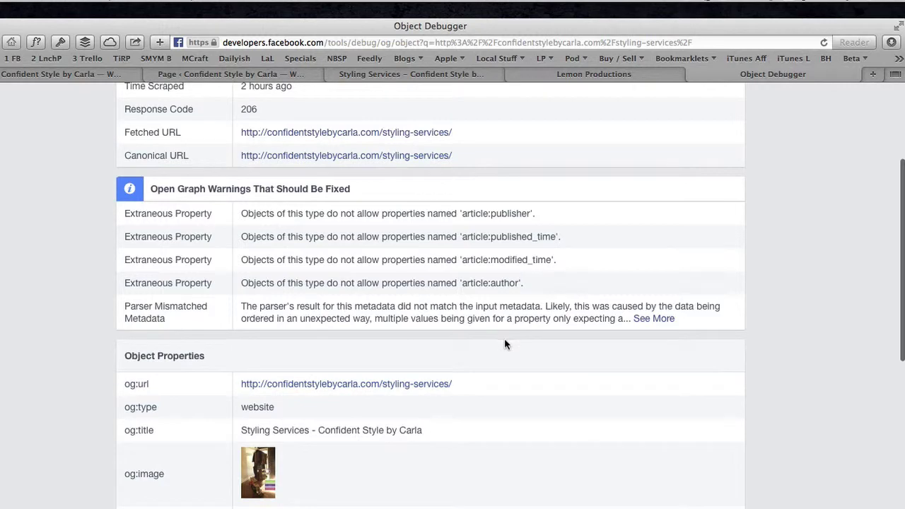
pyautogui.scroll(-3, 514, 347)
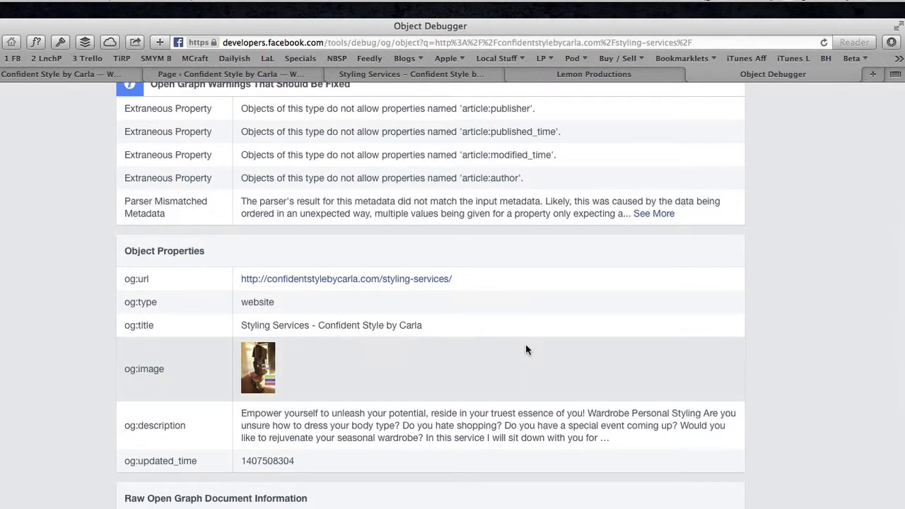
pyautogui.scroll(-2, 504, 398)
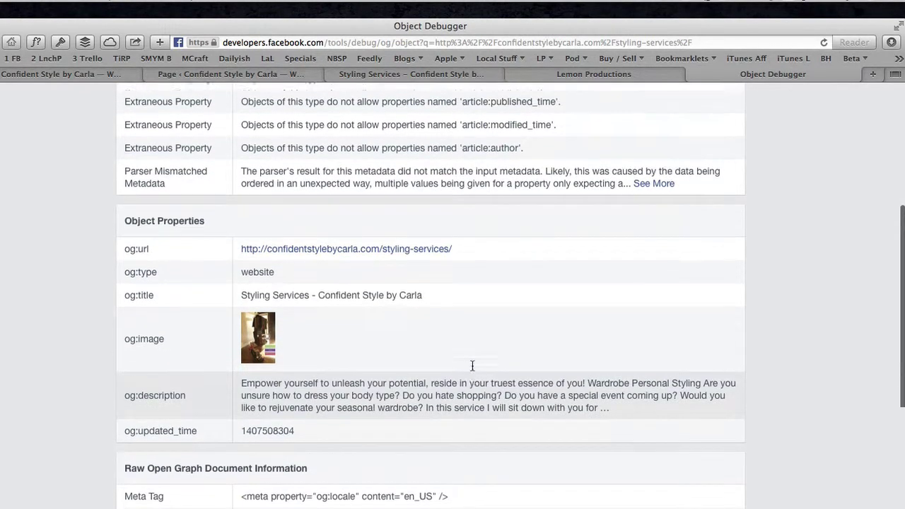
pyautogui.scroll(1, 472, 368)
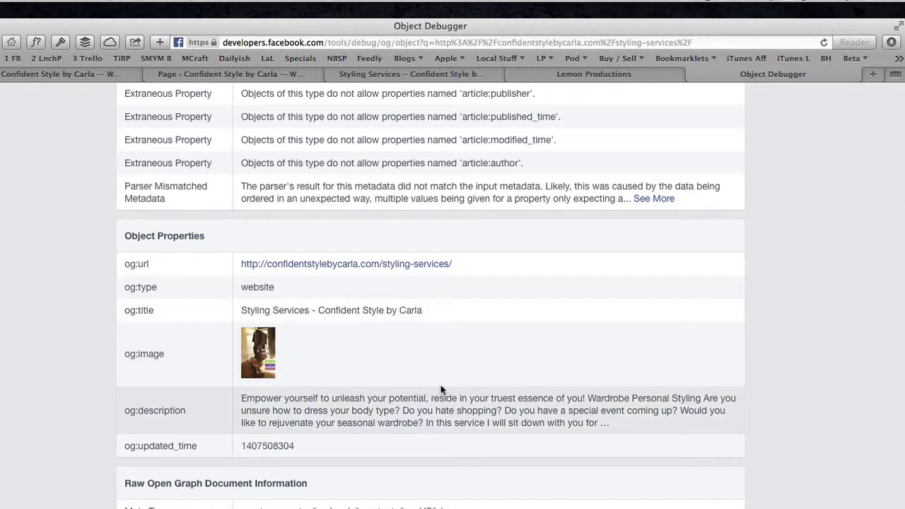
pyautogui.scroll(1, 441, 385)
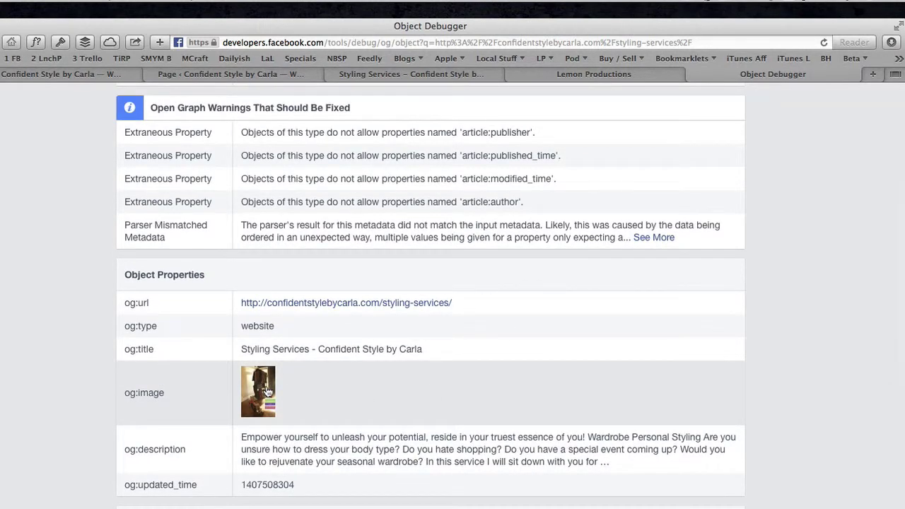
# Compare the debugger's og:image with the link preview image in the Lemon Productions status draft
pyautogui.click(513, 73)
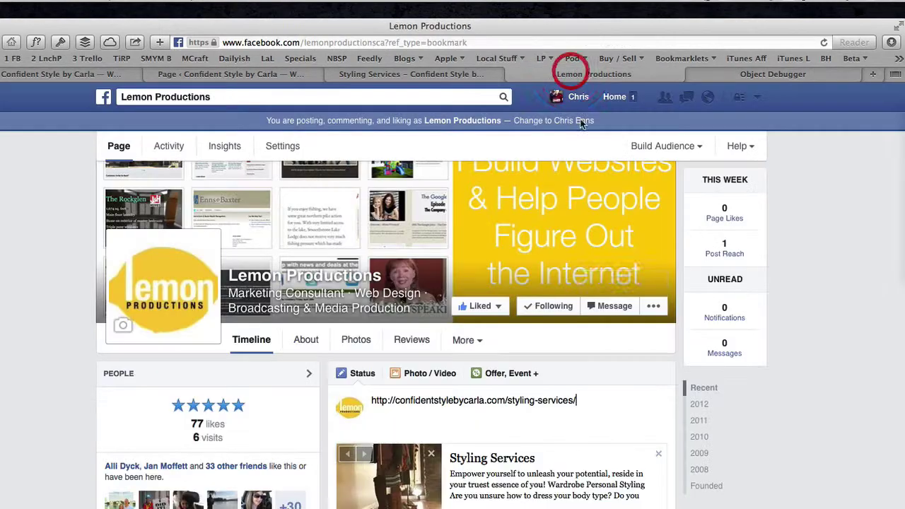
pyautogui.scroll(-1, 495, 304)
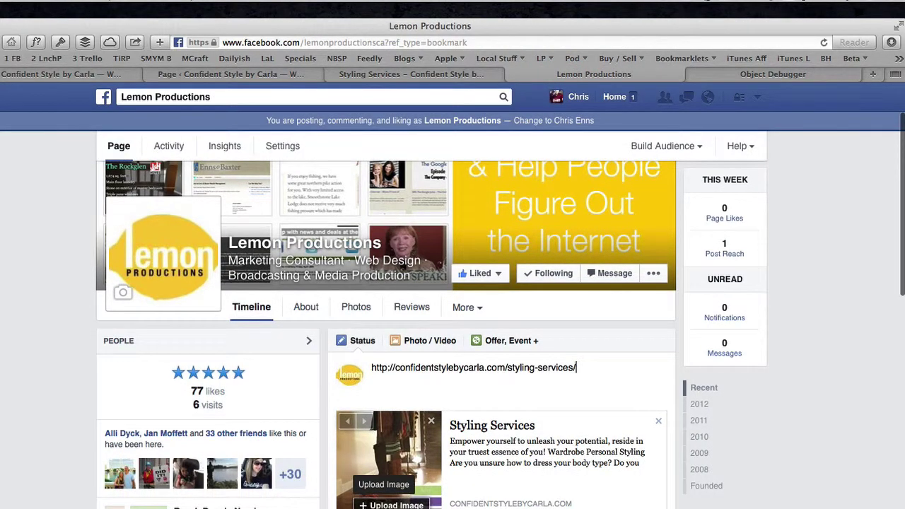
pyautogui.click(756, 77)
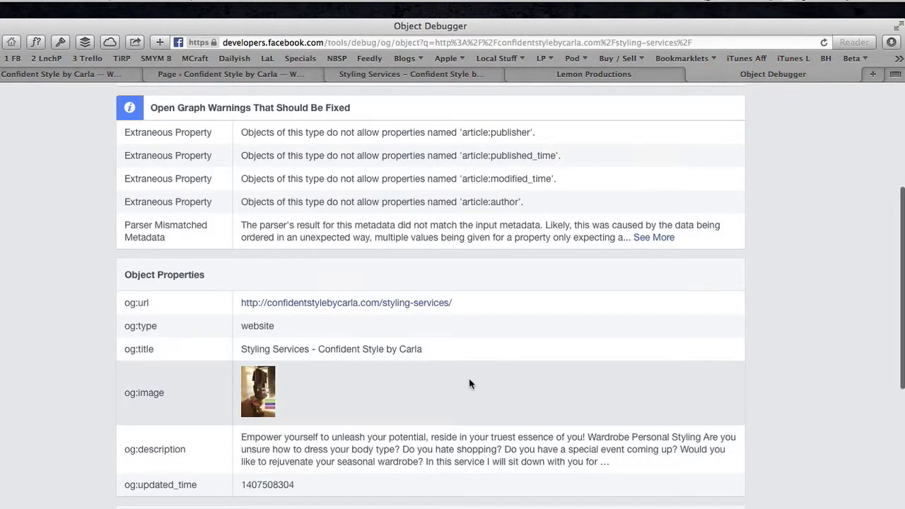
# Examine the debugger's scrape time, object properties and raw Open Graph meta tags for the Styling Services page
pyautogui.scroll(6, 468, 384)
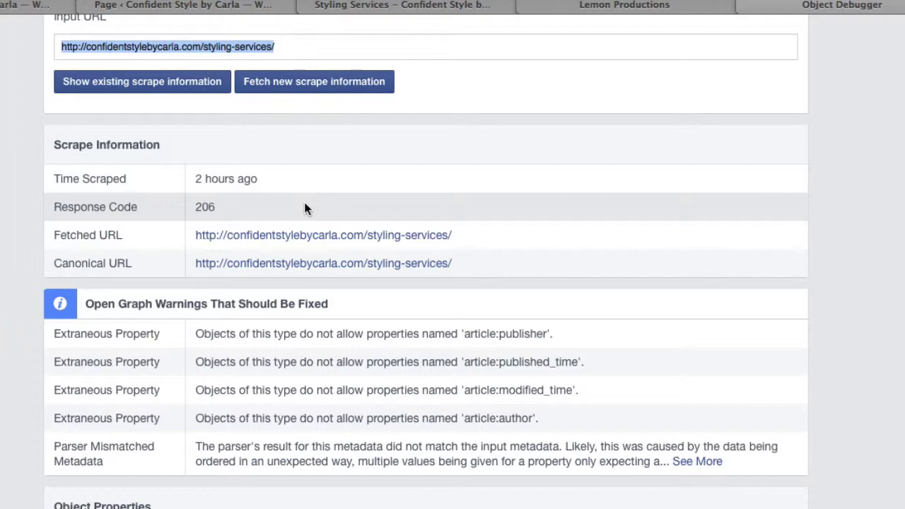
pyautogui.scroll(-5, 571, 366)
pyautogui.scroll(-5, 568, 359)
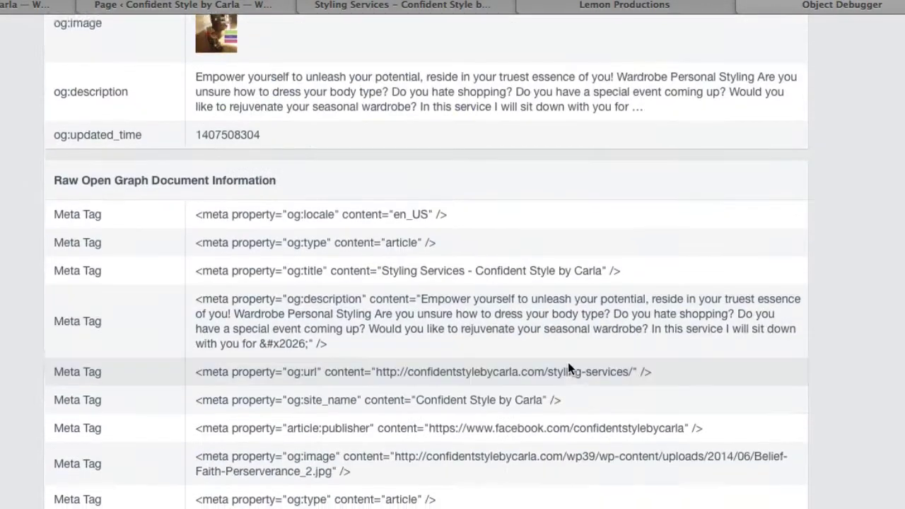
pyautogui.scroll(11, 568, 362)
pyautogui.scroll(-8, 568, 361)
pyautogui.scroll(-10, 568, 361)
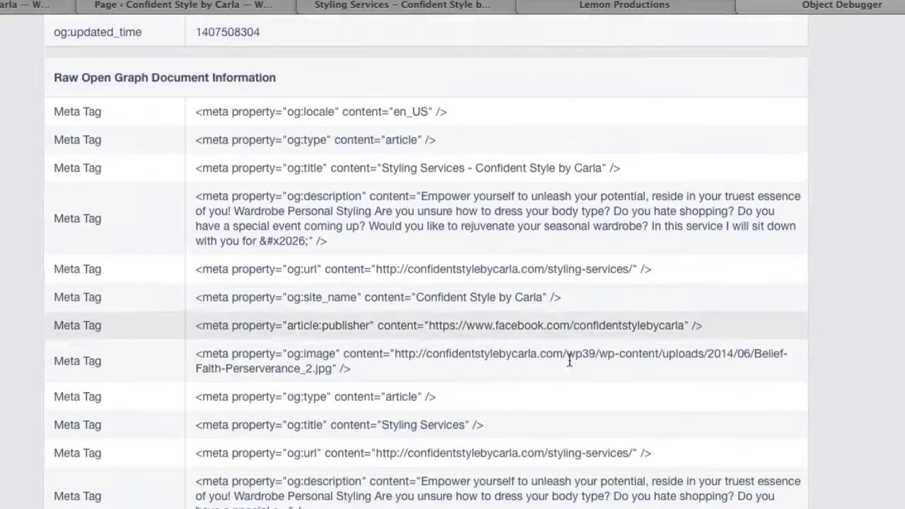
pyautogui.scroll(-1, 566, 362)
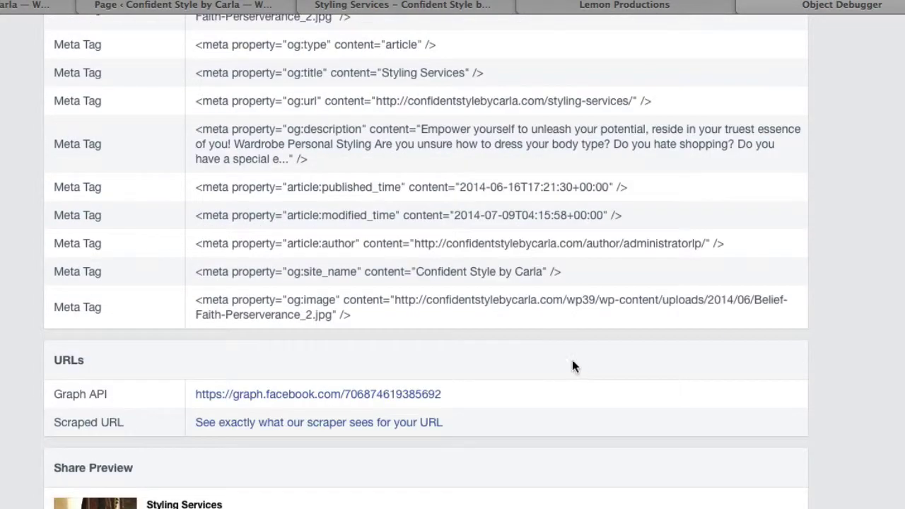
pyautogui.scroll(14, 573, 360)
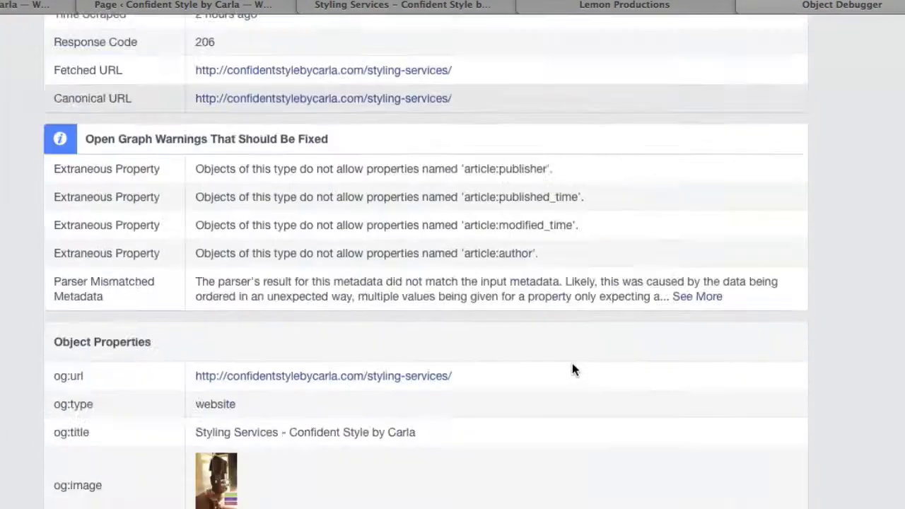
pyautogui.scroll(-14, 572, 363)
pyautogui.scroll(18, 568, 358)
# Review the draft link preview, the live Styling Services page, and the conference talk post's SEO settings and featured image in WordPress
pyautogui.click(607, 10)
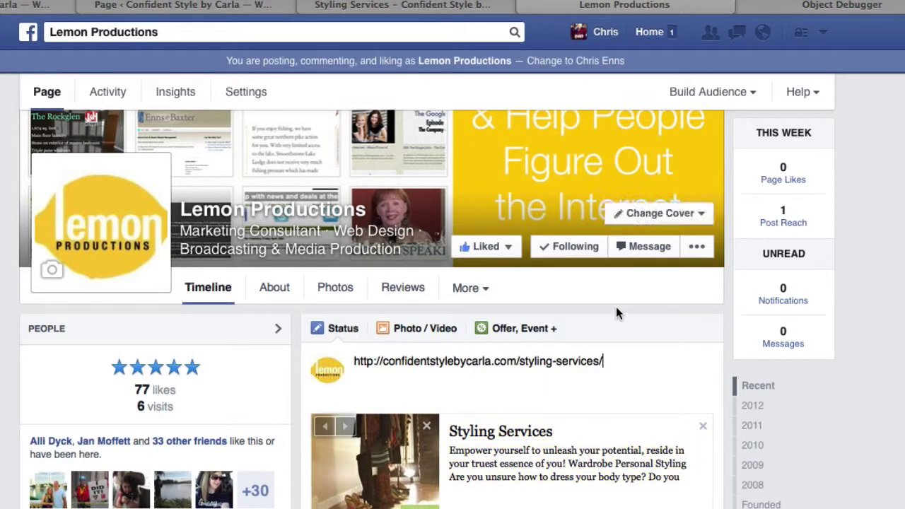
pyautogui.click(432, 7)
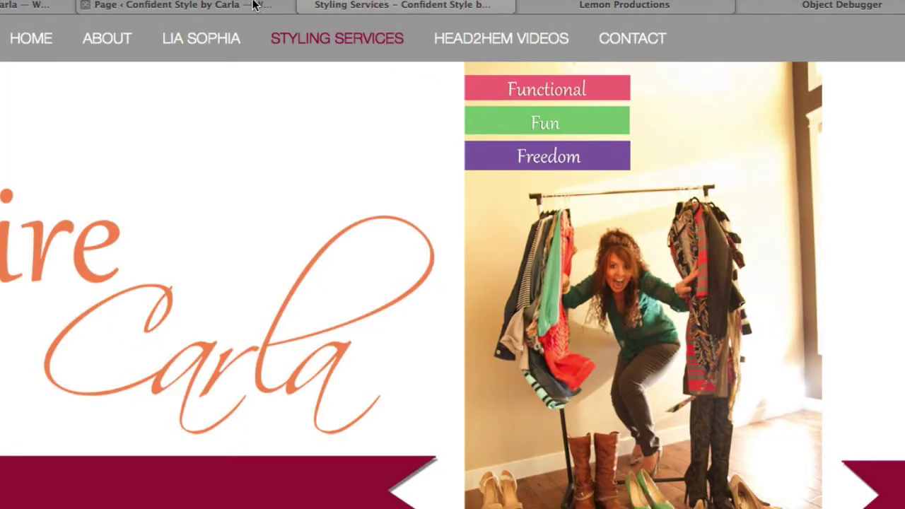
pyautogui.click(10, 6)
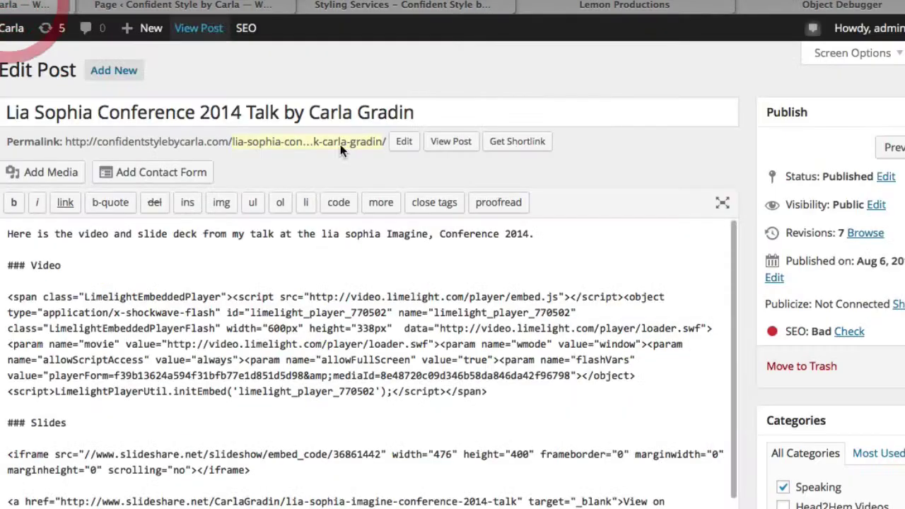
pyautogui.scroll(-10, 742, 412)
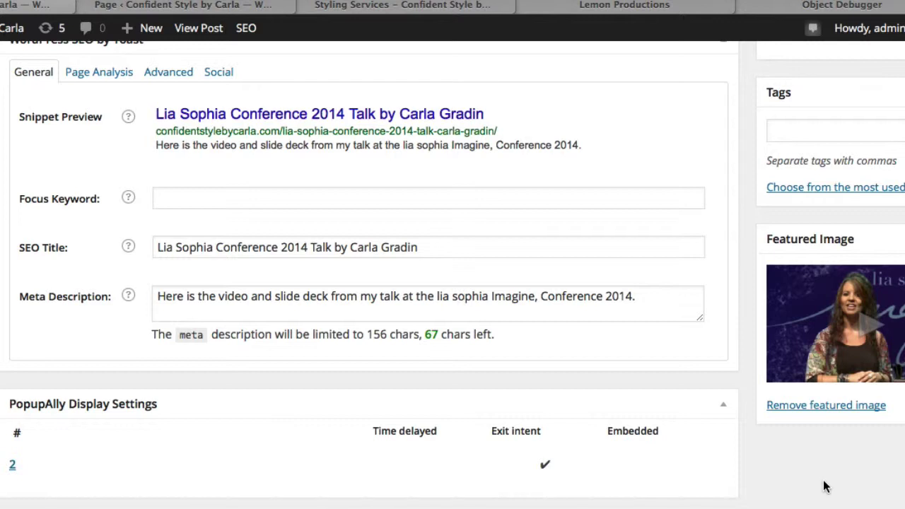
pyautogui.scroll(5, 824, 486)
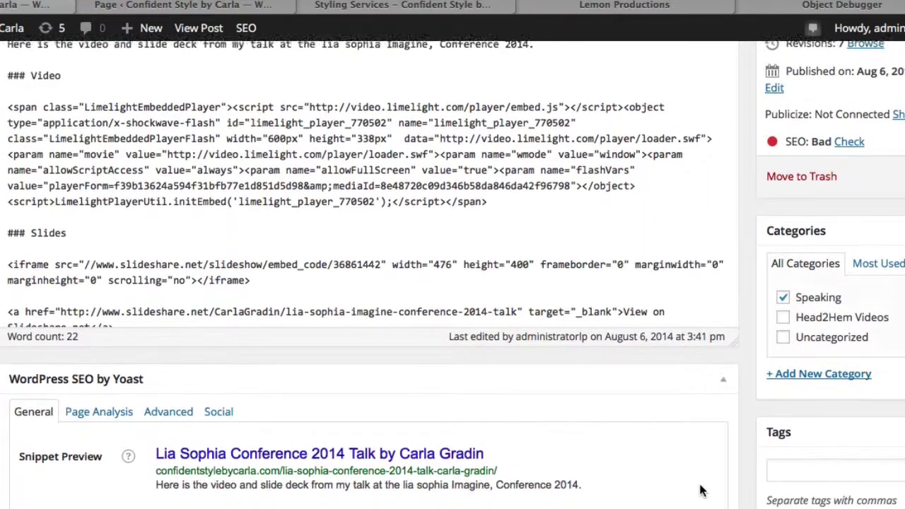
pyautogui.scroll(-1, 738, 489)
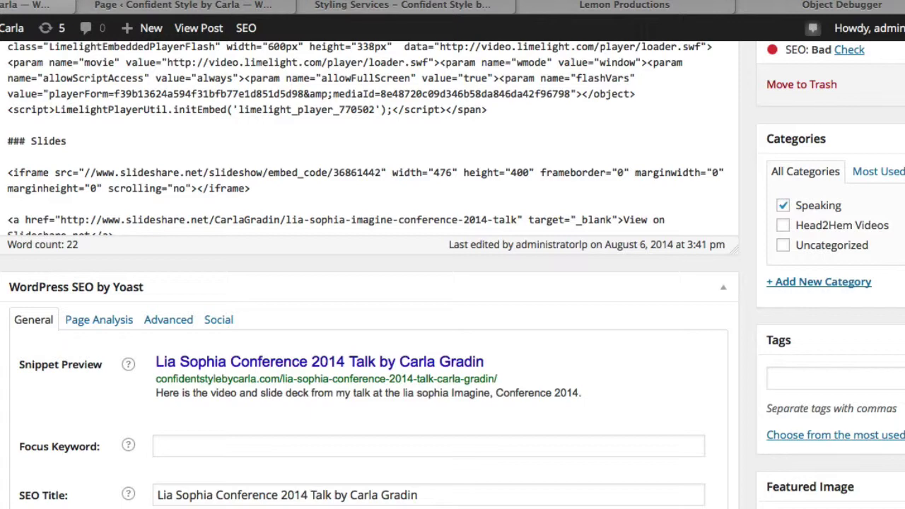
pyautogui.scroll(5, 648, 458)
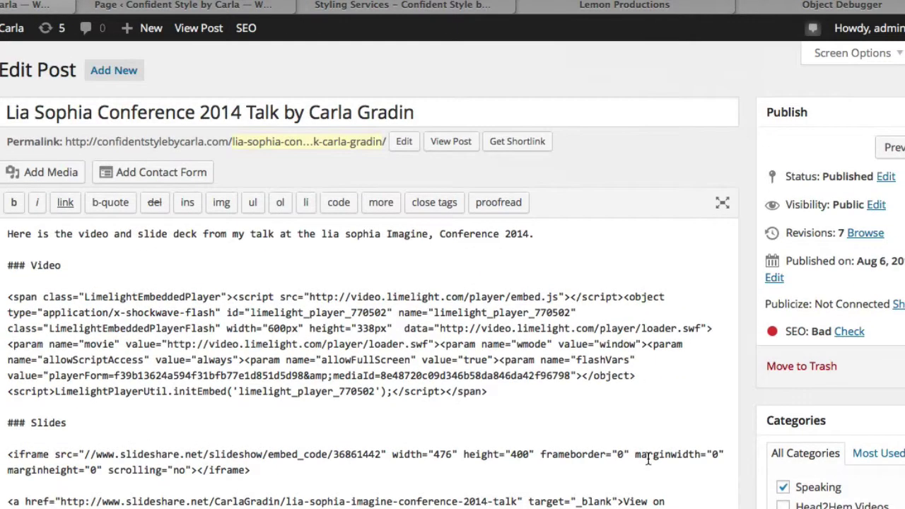
# Recheck the Object Debugger's scrape information and the Styling Services link preview in the Lemon Productions status draft
pyautogui.click(617, 7)
pyautogui.click(806, 6)
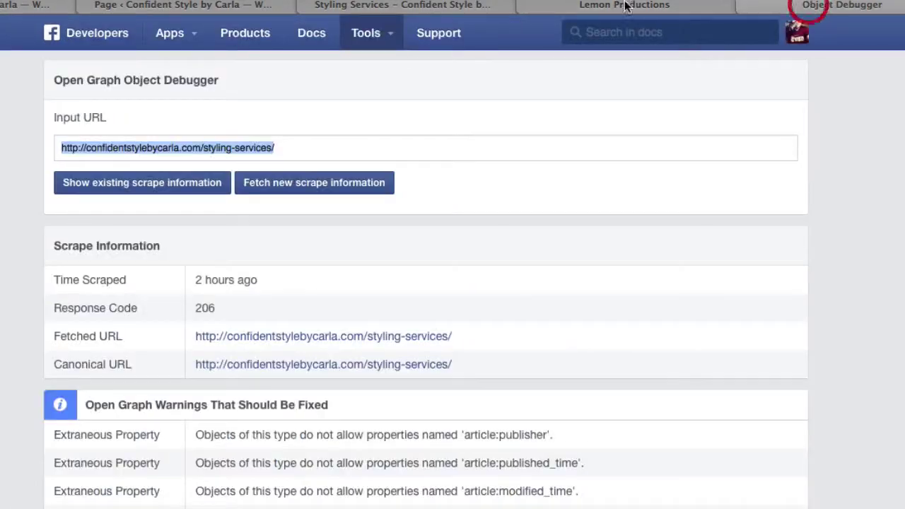
pyautogui.click(445, 7)
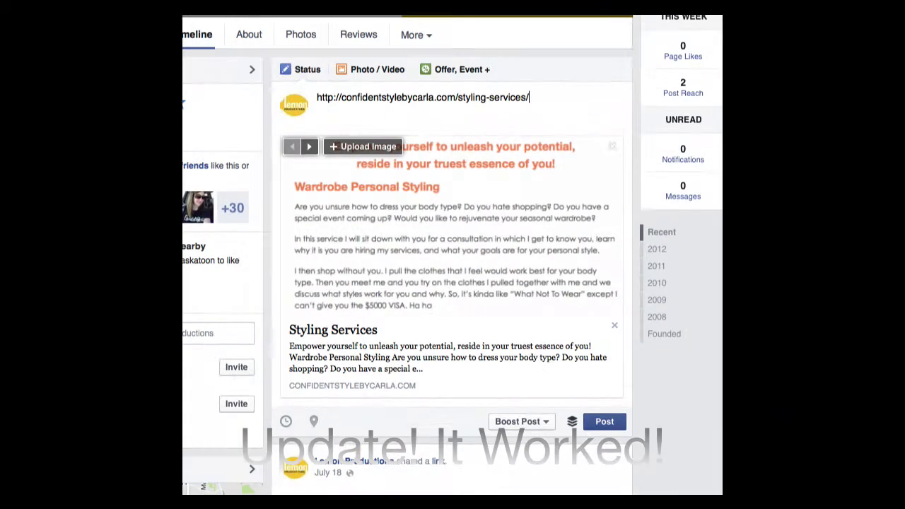